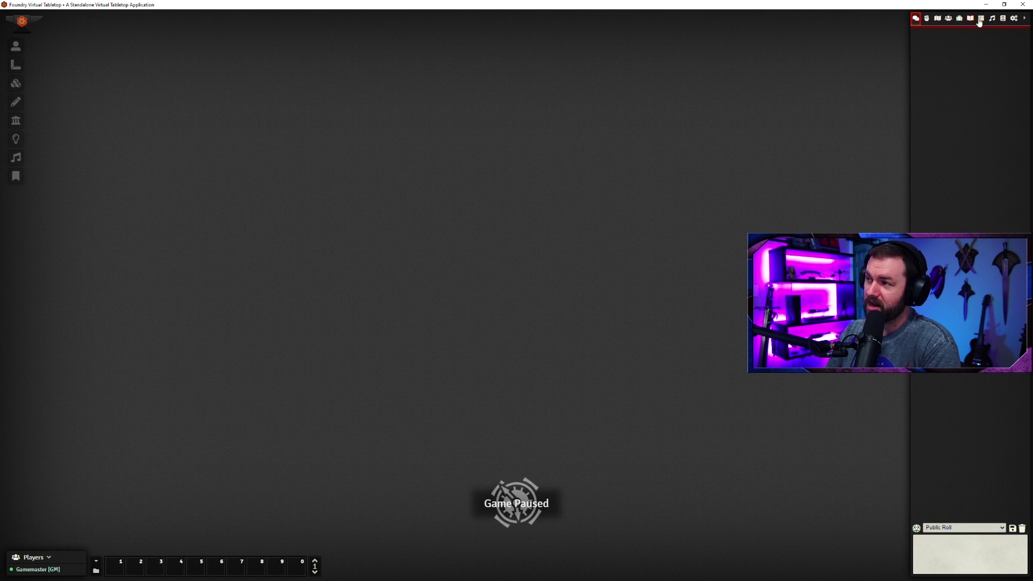
Show the Combat Tracker in the right sidebar to check for an active encounter
{"action": "left_click", "coordinate": [926, 18]}
Browse the Playlists and Compendium Packs sidebar panels
{"action": "left_click", "coordinate": [938, 19]}
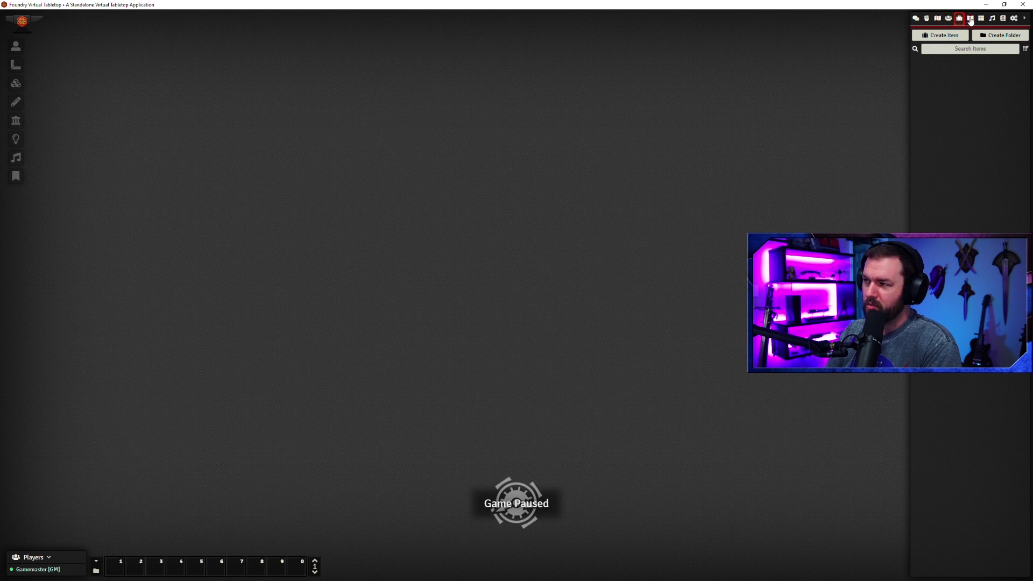
{"action": "left_click", "coordinate": [995, 20]}
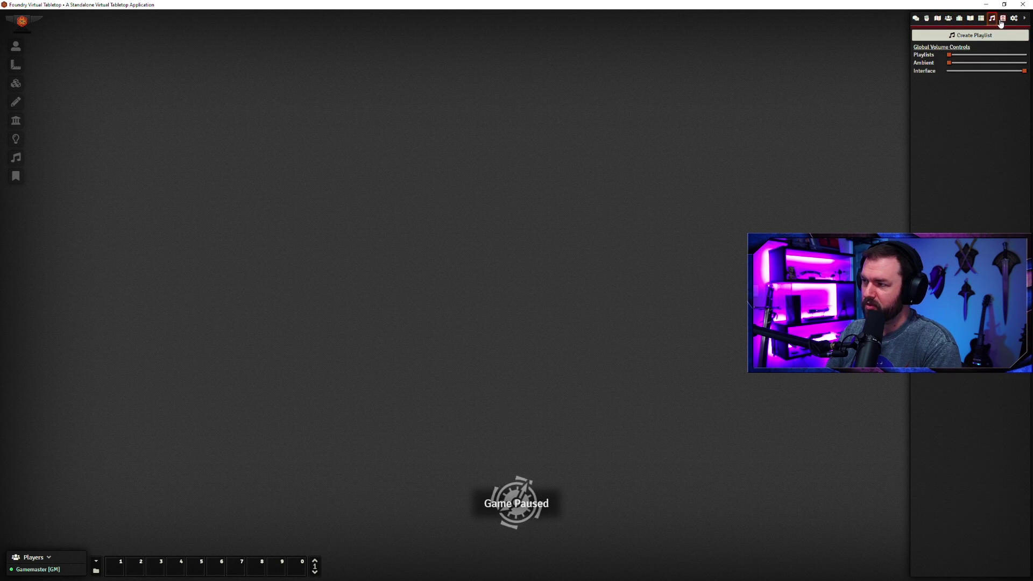
{"action": "left_click", "coordinate": [1003, 20]}
{"action": "left_click", "coordinate": [992, 21]}
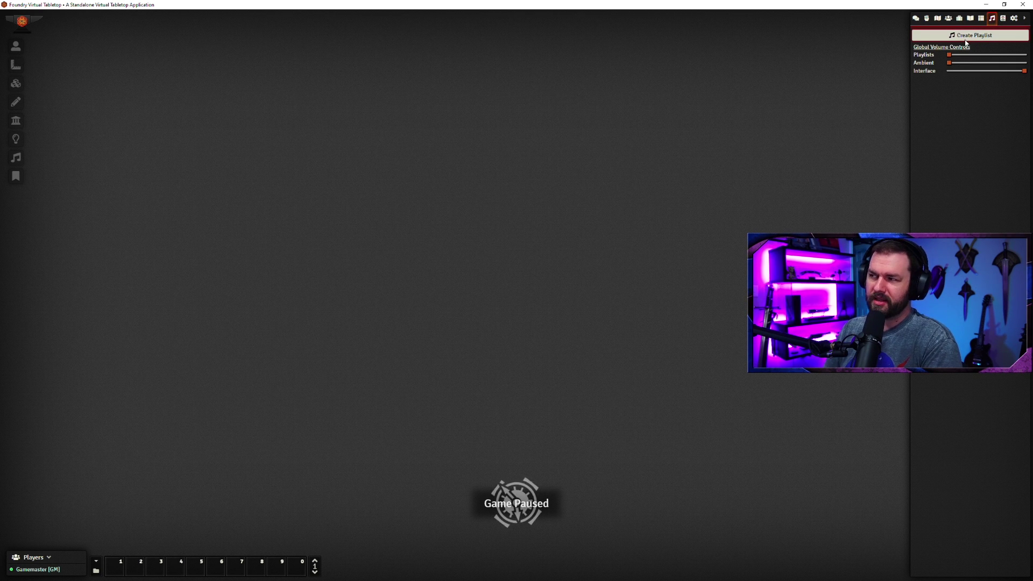
{"action": "left_click", "coordinate": [1002, 18]}
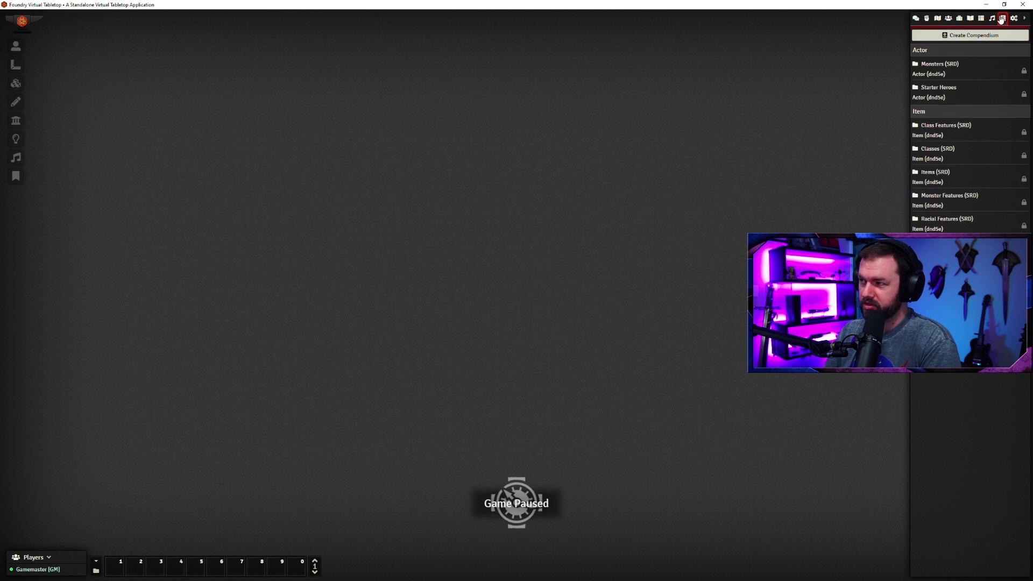
Check the Roll Tables list, then start a new scene from the Scenes list
{"action": "left_click", "coordinate": [936, 19]}
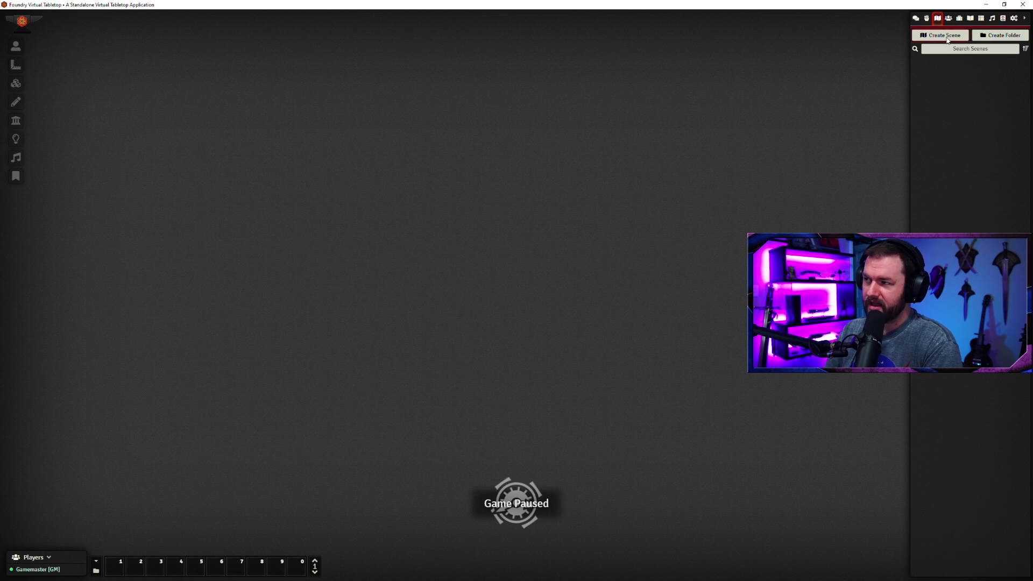
{"action": "left_click", "coordinate": [981, 20]}
{"action": "left_click", "coordinate": [937, 19]}
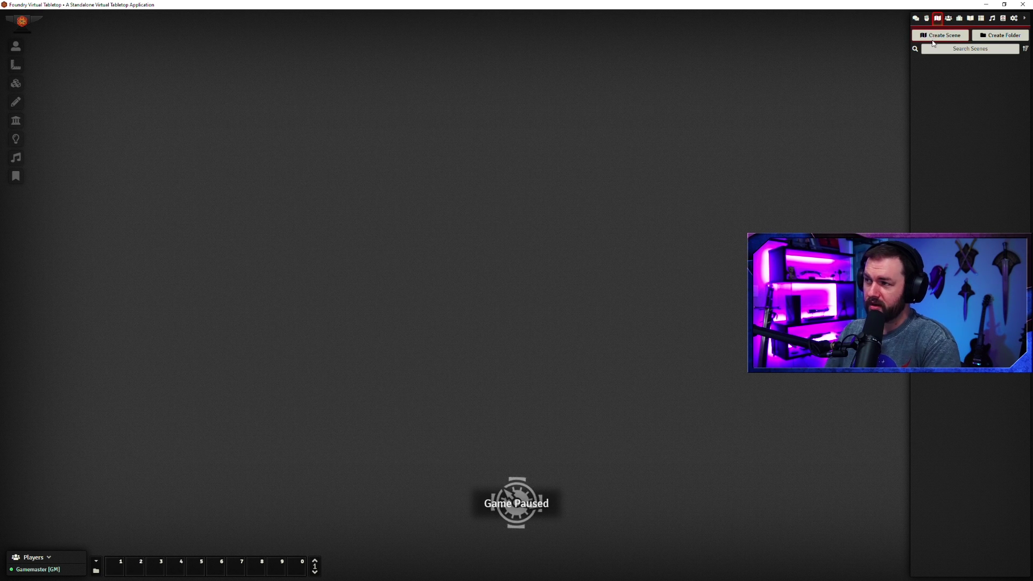
{"action": "left_click", "coordinate": [936, 38]}
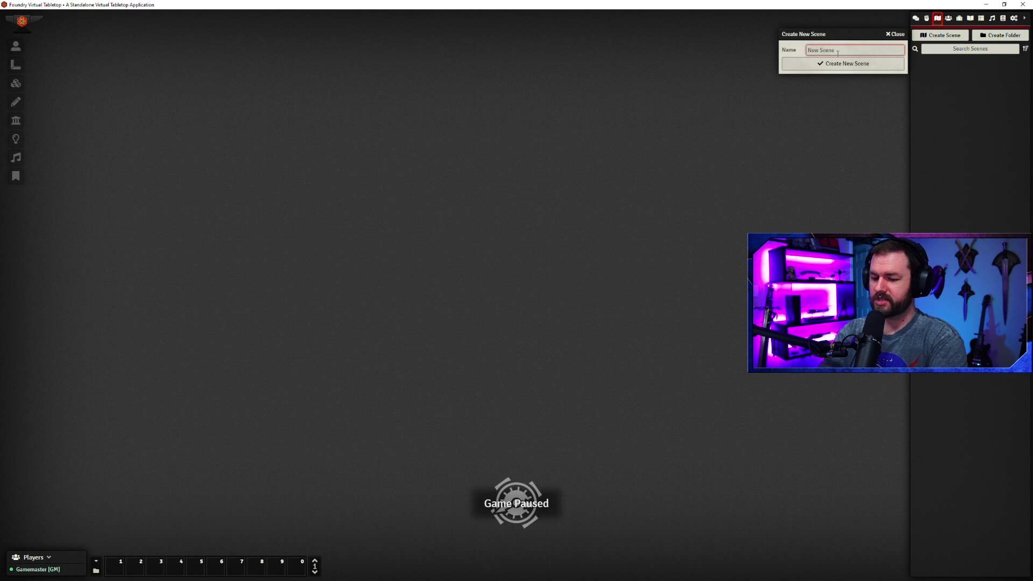
Create a new scene named 'Test Map'
{"action": "type", "text": "Test Map"}
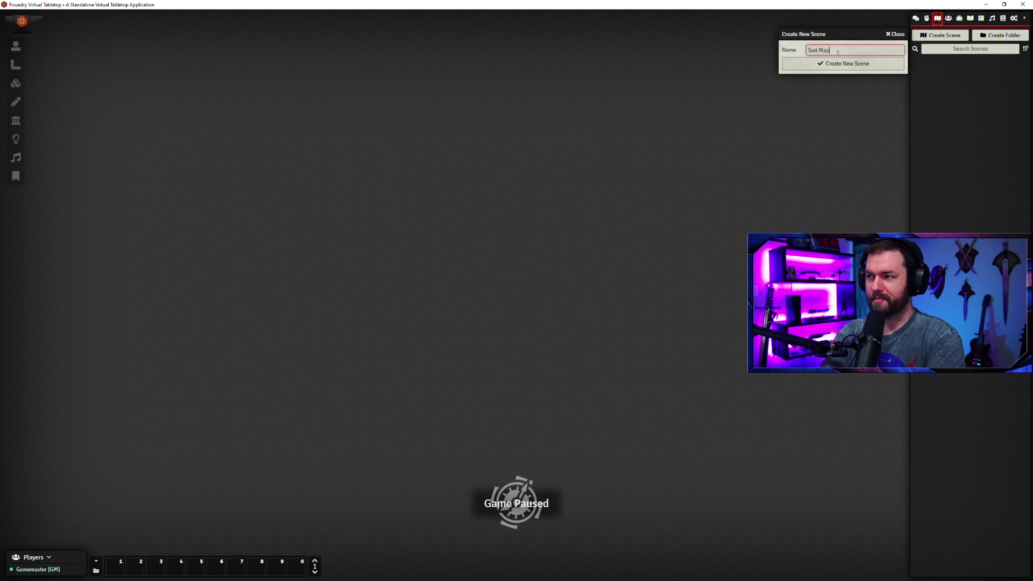
{"action": "left_click", "coordinate": [827, 64]}
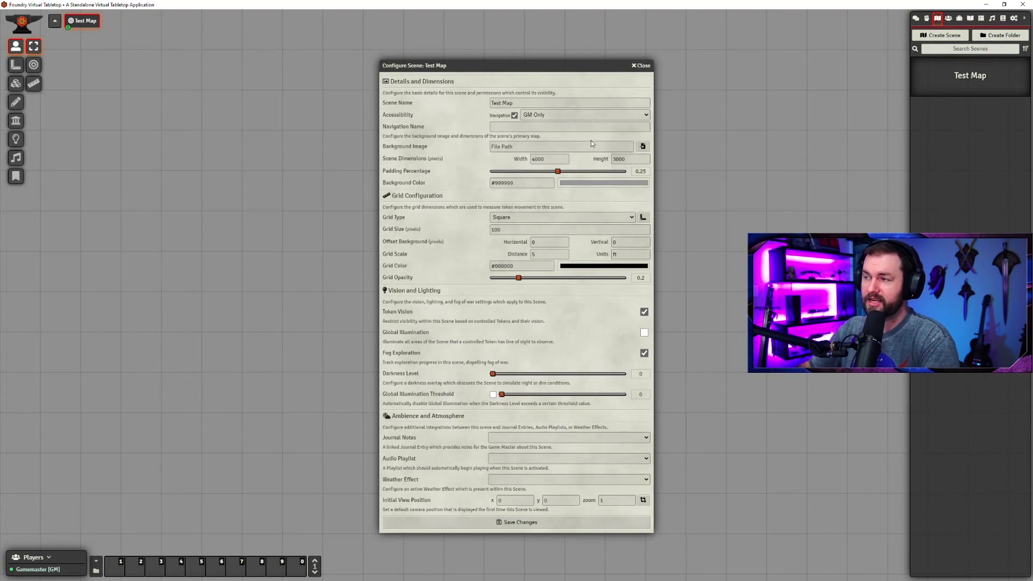
{"action": "left_click_drag", "start_coordinate": [479, 65], "coordinate": [403, 76]}
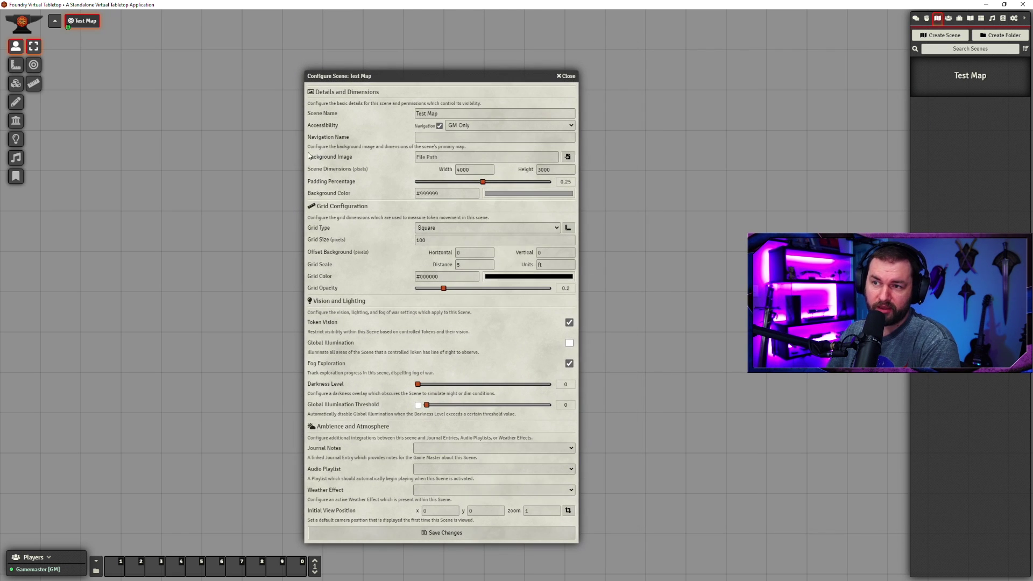
Set the forest big camp map as the scene's background image and save the configuration
{"action": "left_click", "coordinate": [567, 156]}
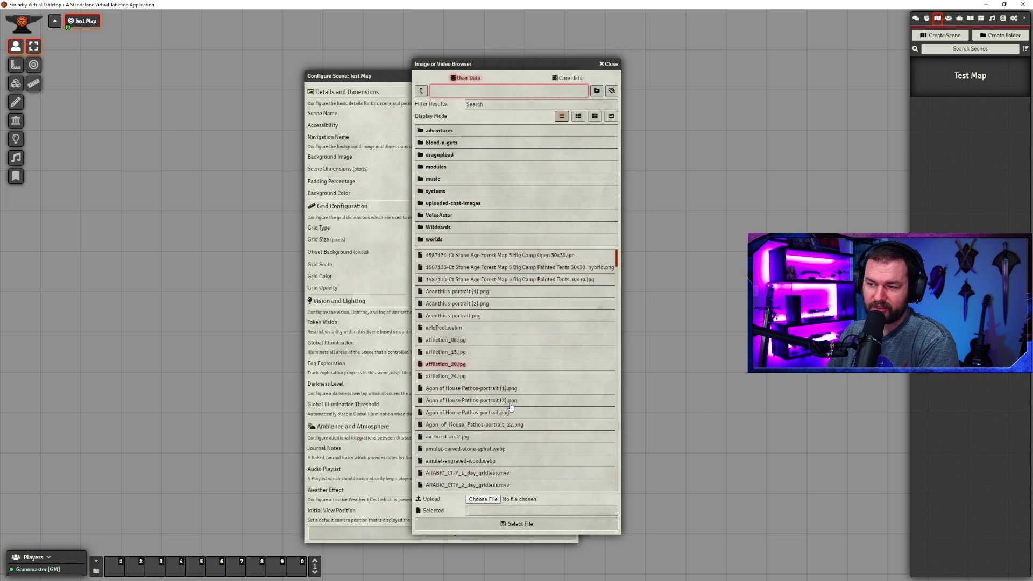
{"action": "left_click", "coordinate": [491, 500]}
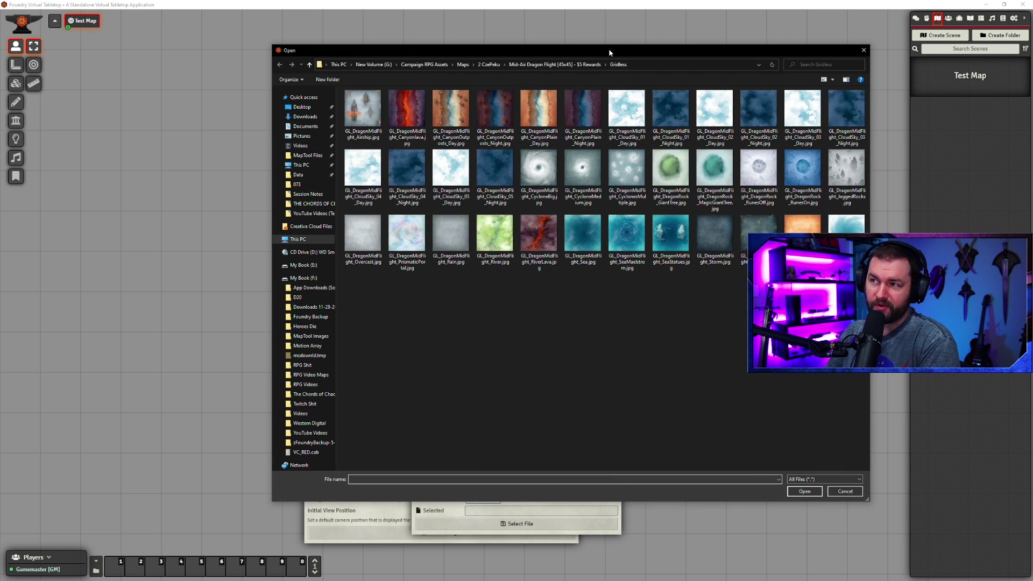
{"action": "left_click_drag", "start_coordinate": [609, 53], "coordinate": [494, 49]}
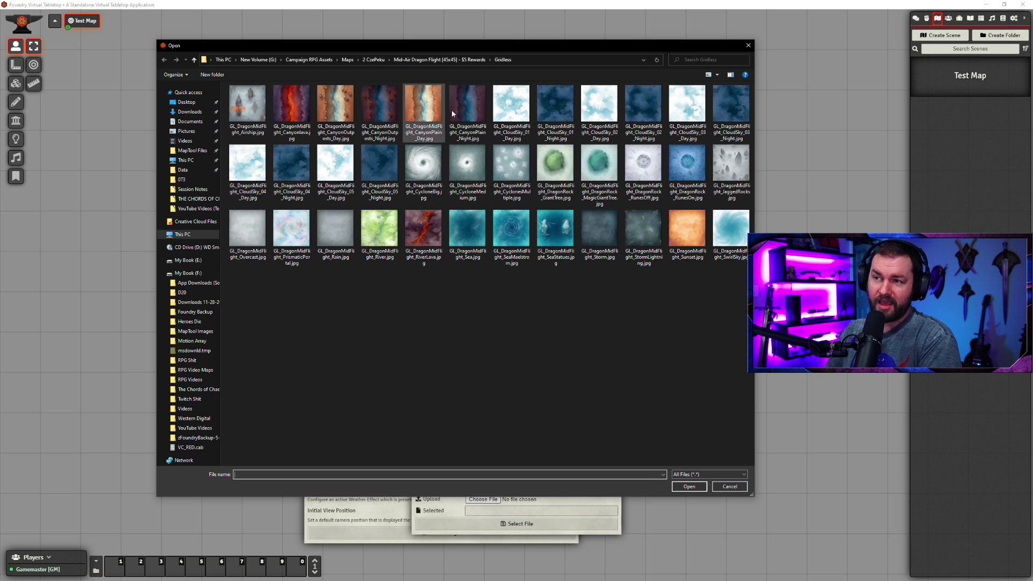
{"action": "left_click", "coordinate": [729, 487]}
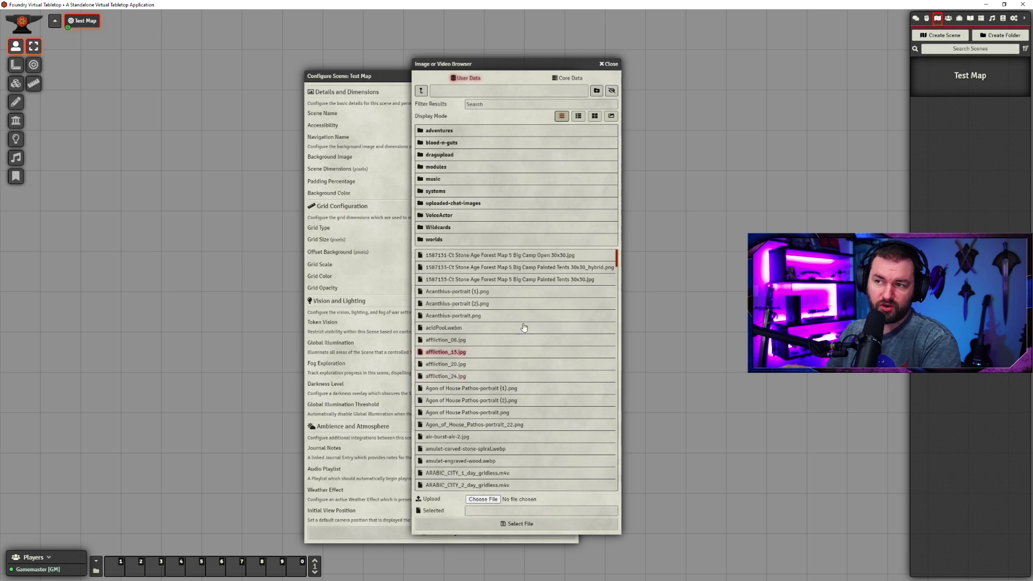
{"action": "left_click", "coordinate": [524, 255]}
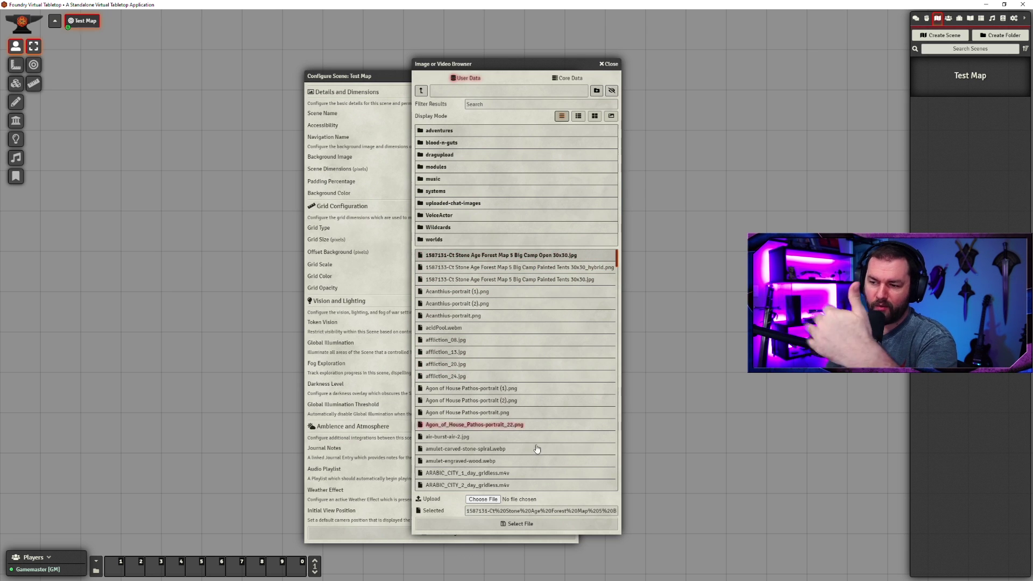
{"action": "left_click", "coordinate": [511, 525]}
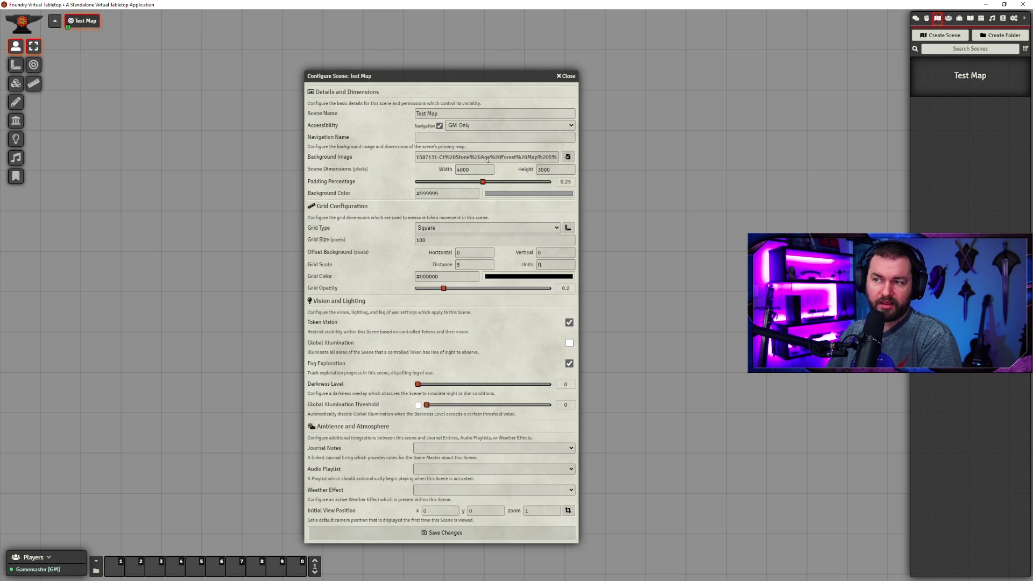
{"action": "left_click", "coordinate": [439, 534]}
Confirm the saved scene and pan across the camp map to its top edge and rock ring
{"action": "left_click", "coordinate": [486, 314]}
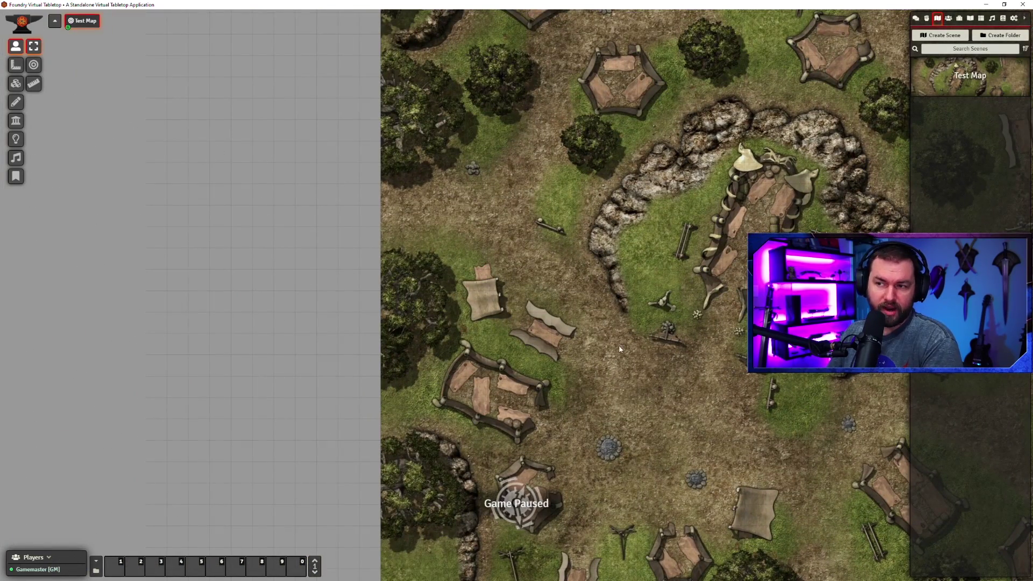
{"action": "scroll", "coordinate": [619, 349], "scroll_direction": "down", "scroll_amount": 5}
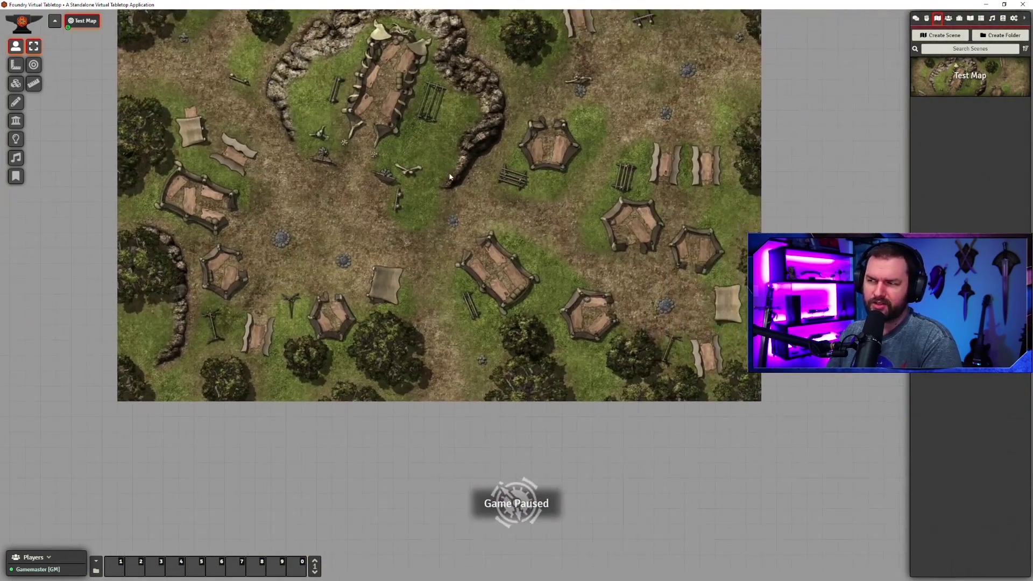
{"action": "left_click_drag", "start_coordinate": [450, 177], "coordinate": [444, 120]}
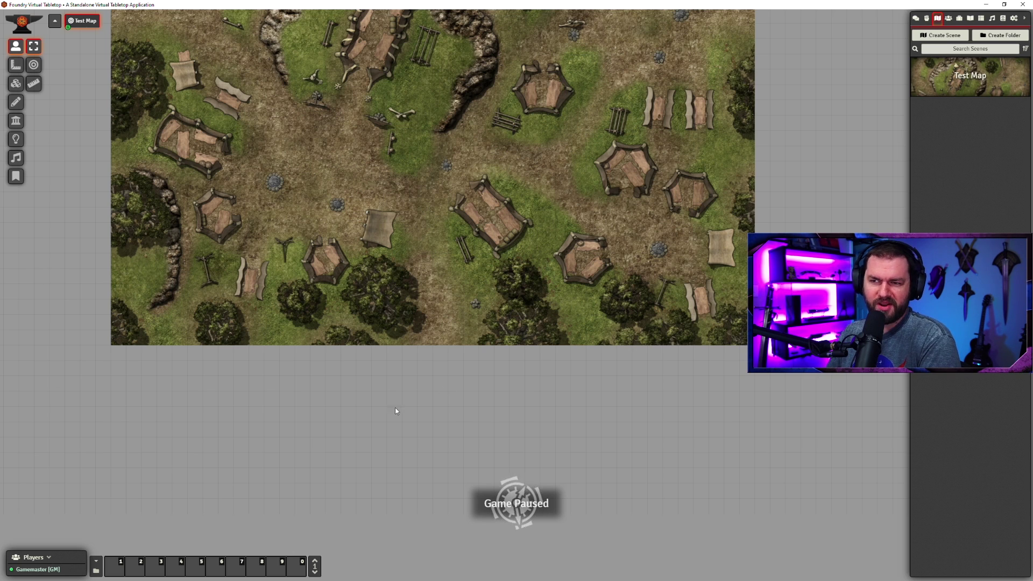
{"action": "left_click_drag", "start_coordinate": [406, 185], "coordinate": [494, 538]}
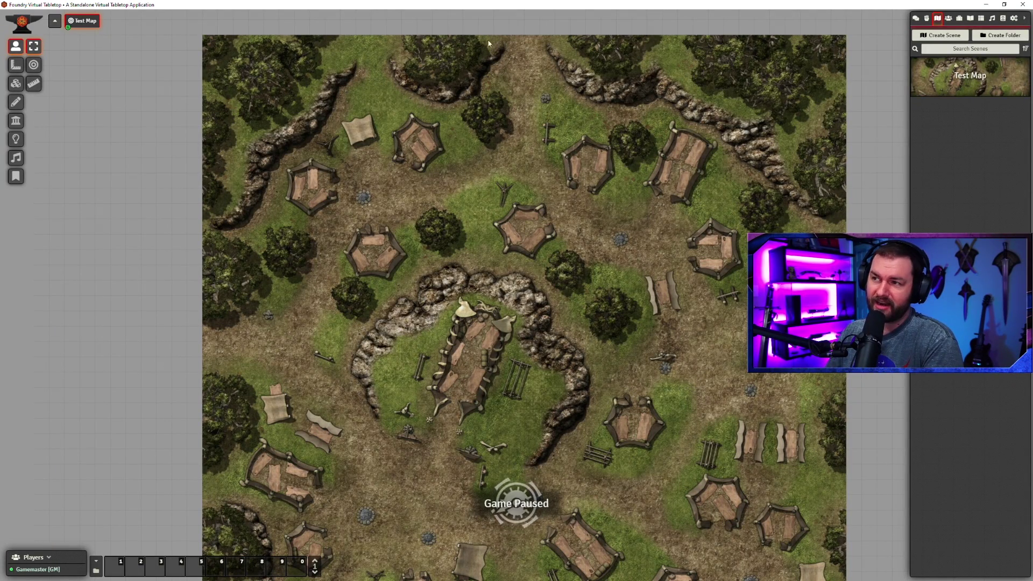
Pan to the map's bottom and top edges, then reopen Test Map's scene configuration
{"action": "left_click_drag", "start_coordinate": [882, 525], "coordinate": [867, 390]}
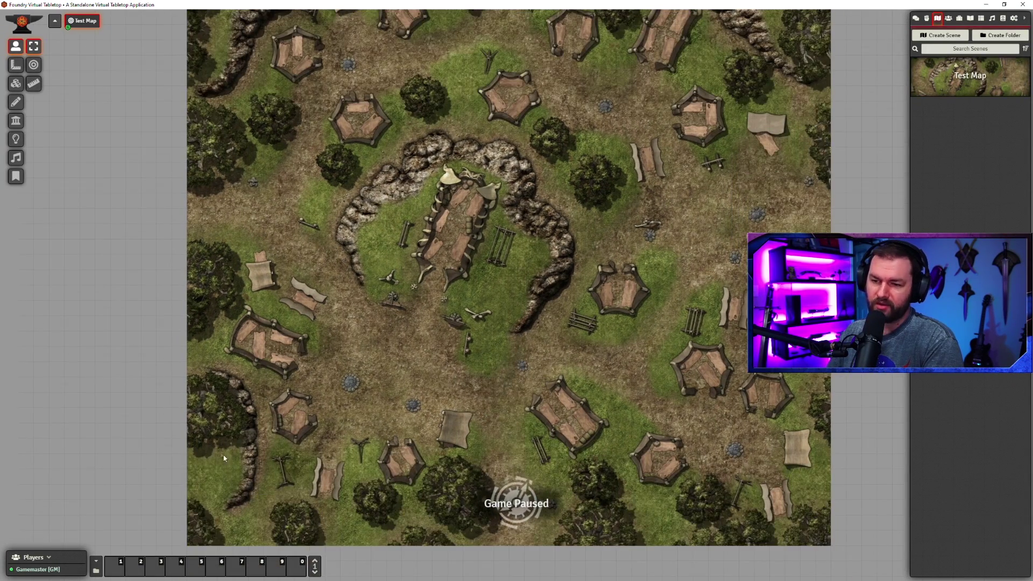
{"action": "left_click_drag", "start_coordinate": [274, 96], "coordinate": [137, 276]}
{"action": "left_click_drag", "start_coordinate": [317, 224], "coordinate": [417, 60]}
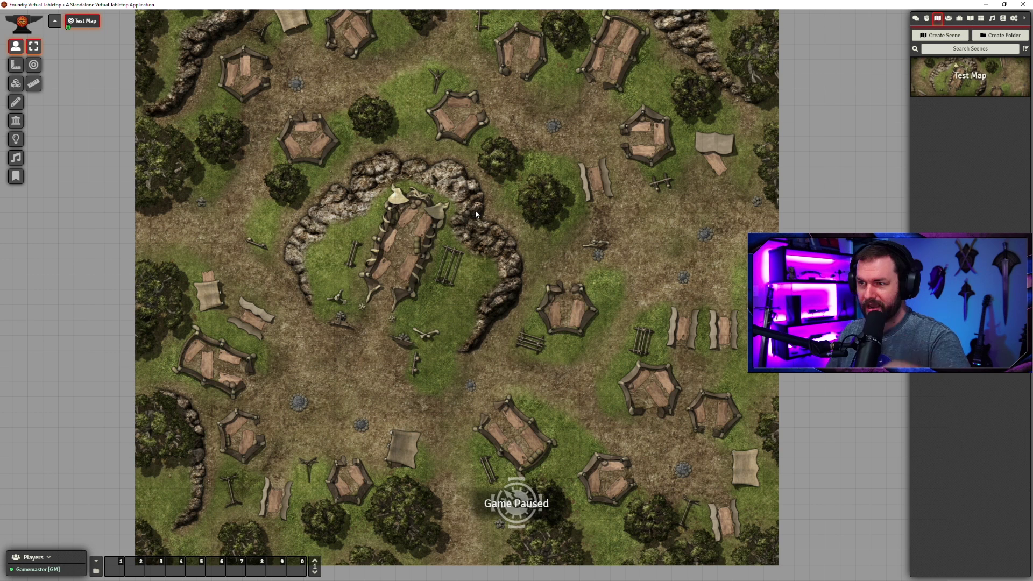
{"action": "left_click", "coordinate": [970, 76]}
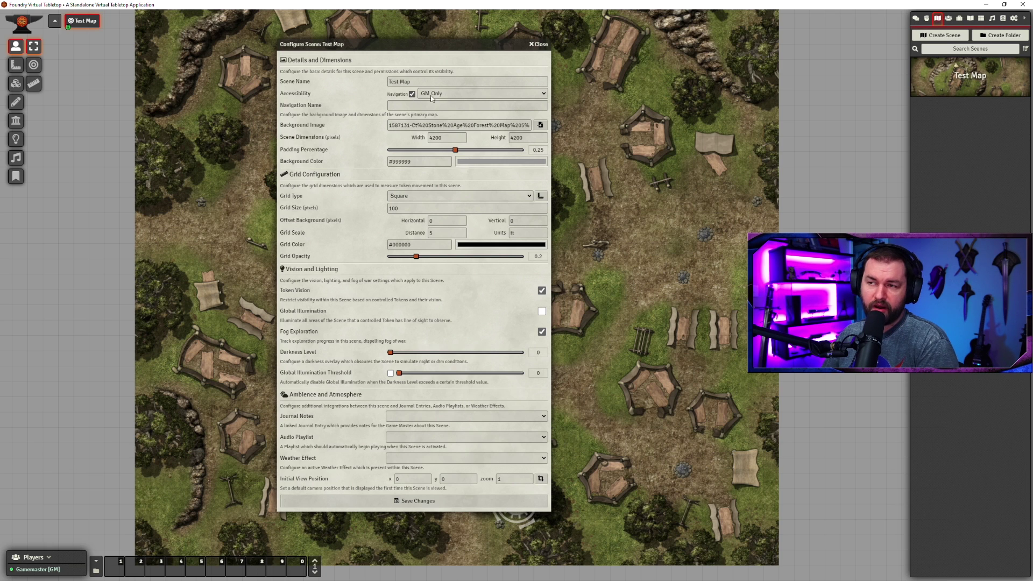
{"action": "left_click", "coordinate": [459, 98]}
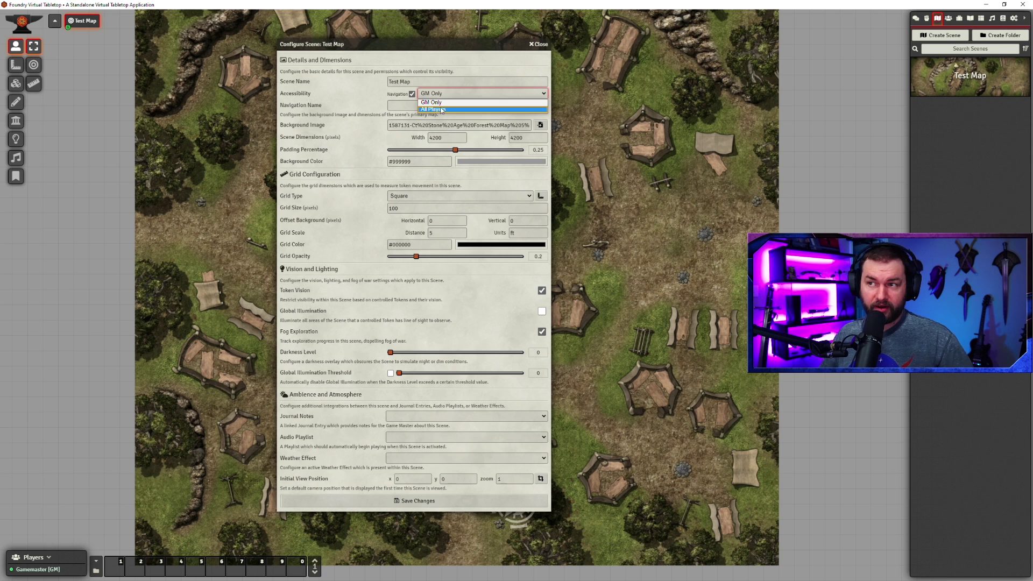
{"action": "left_click", "coordinate": [329, 98]}
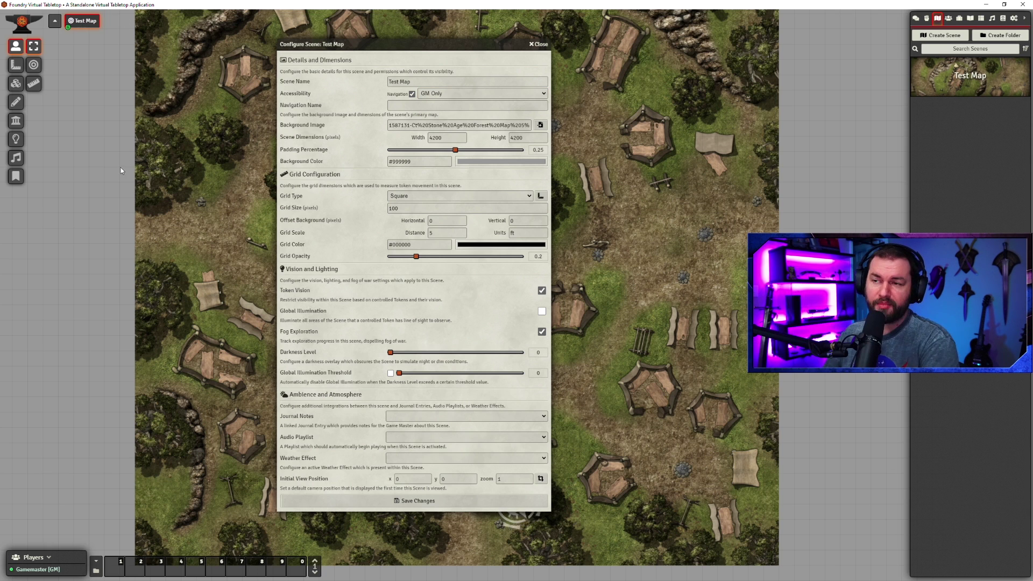
{"action": "left_click", "coordinate": [482, 93]}
{"action": "left_click", "coordinate": [457, 109]}
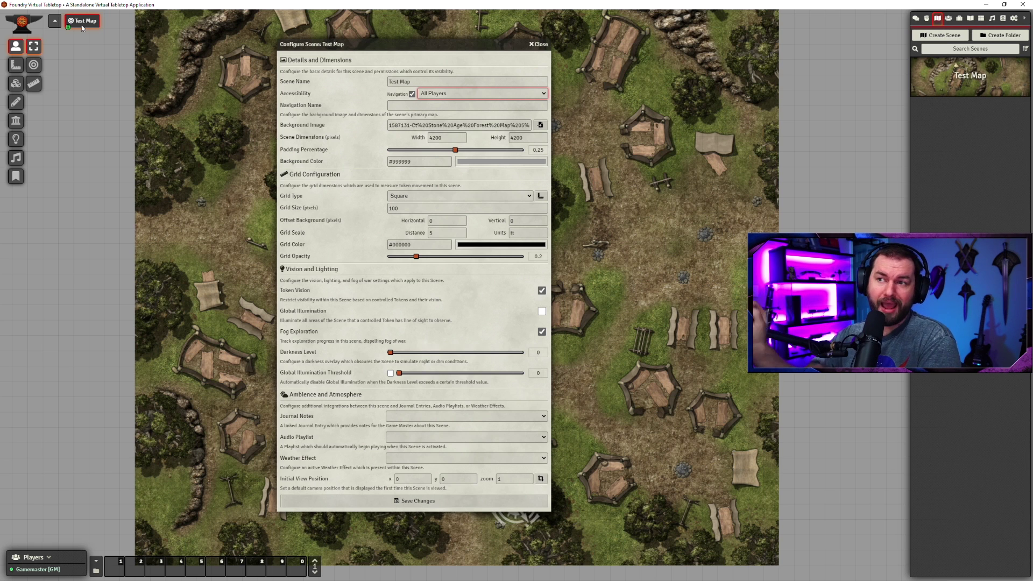
{"action": "left_click", "coordinate": [468, 94]}
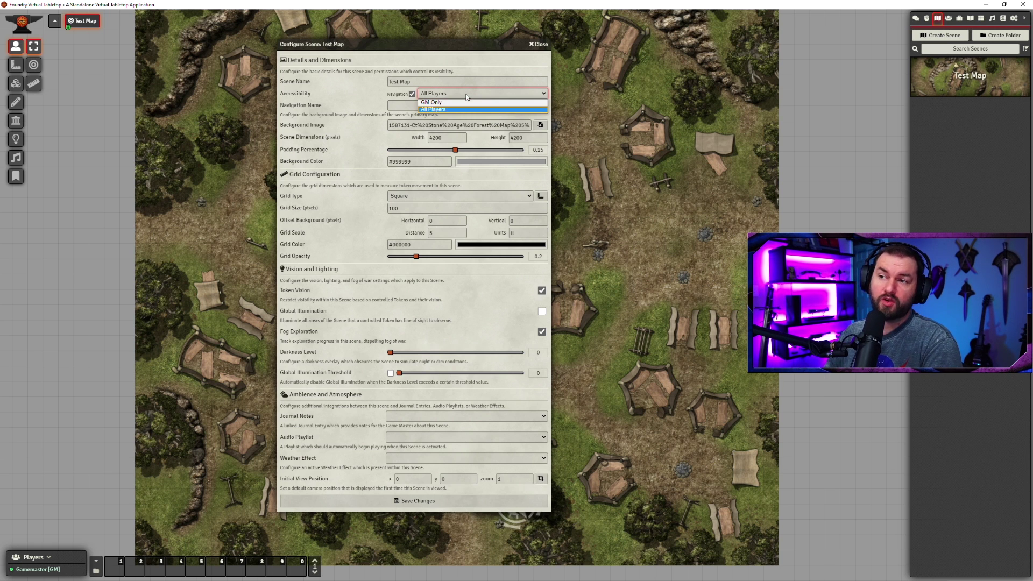
{"action": "left_click", "coordinate": [463, 102]}
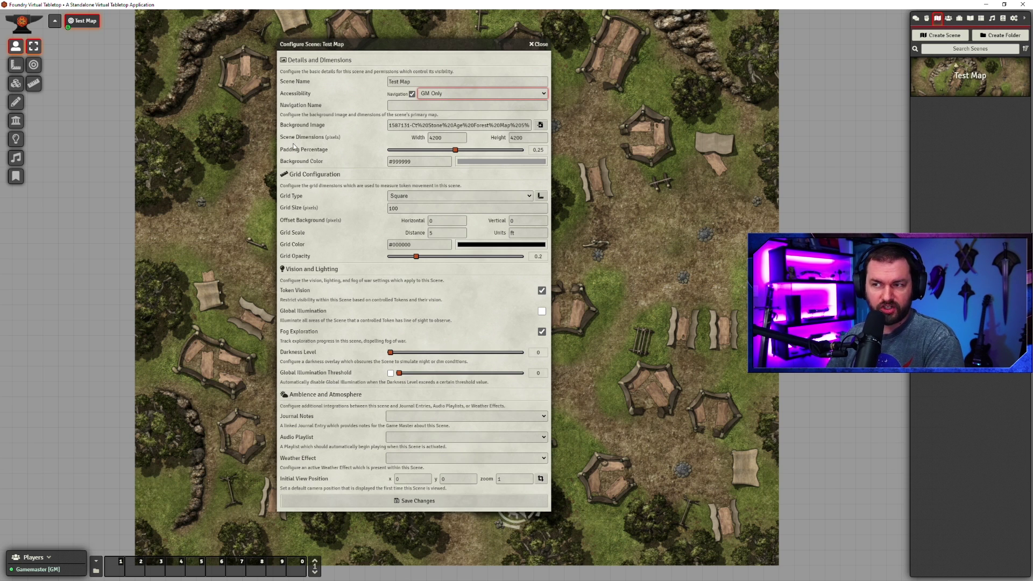
Change the scene background colour to black #000000
{"action": "left_click", "coordinate": [497, 162]}
{"action": "left_click_drag", "start_coordinate": [493, 192], "coordinate": [436, 249]}
{"action": "left_click", "coordinate": [311, 177]}
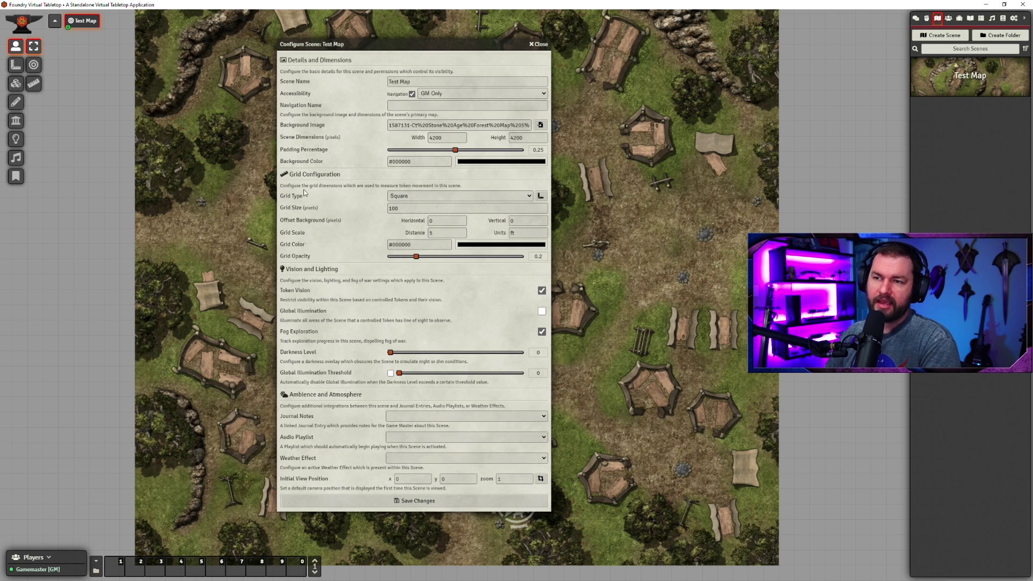
Check the grid settings, keeping the type Square and the size 100
{"action": "left_click", "coordinate": [451, 197]}
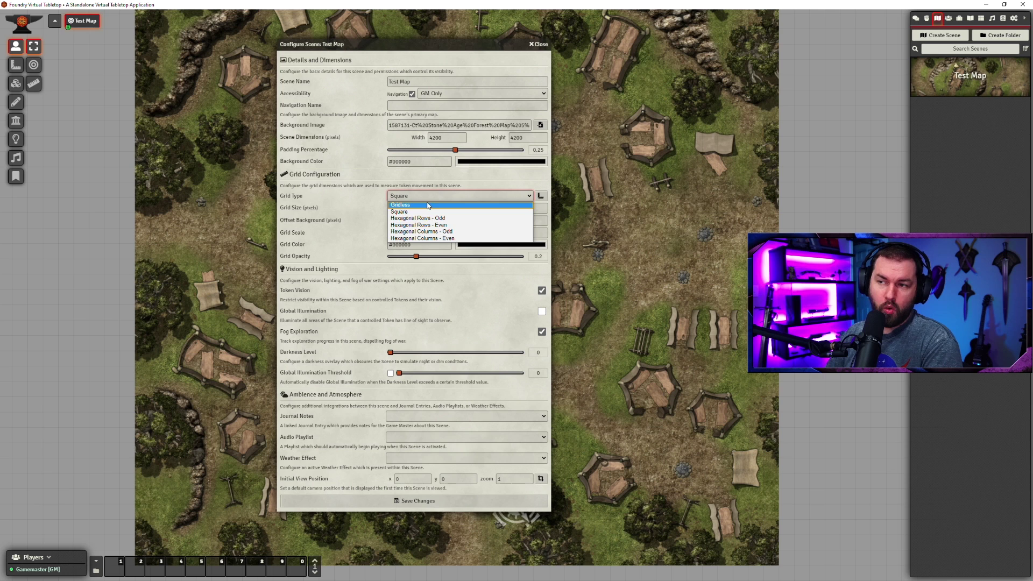
{"action": "left_click", "coordinate": [340, 202]}
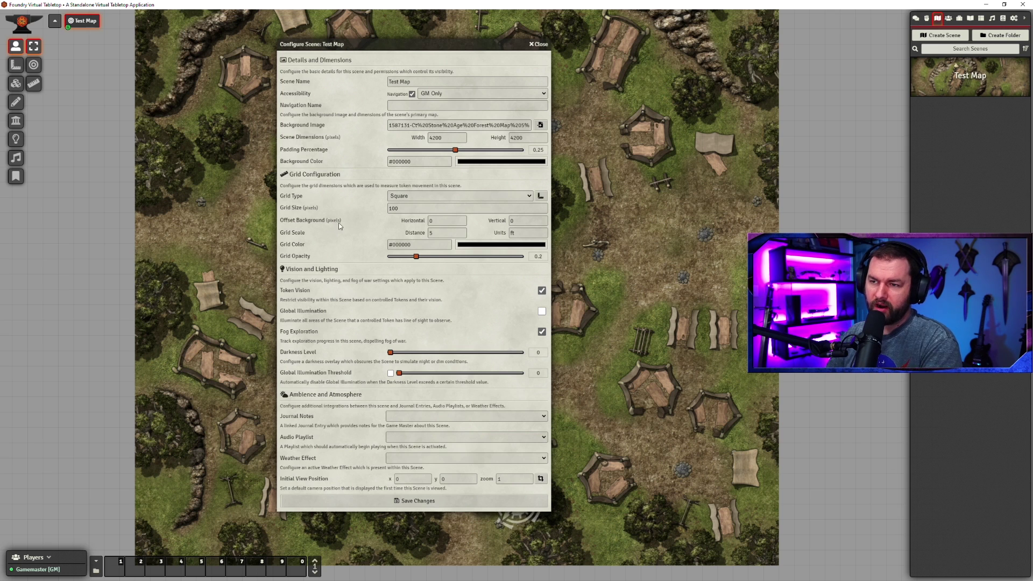
{"action": "left_click", "coordinate": [420, 210]}
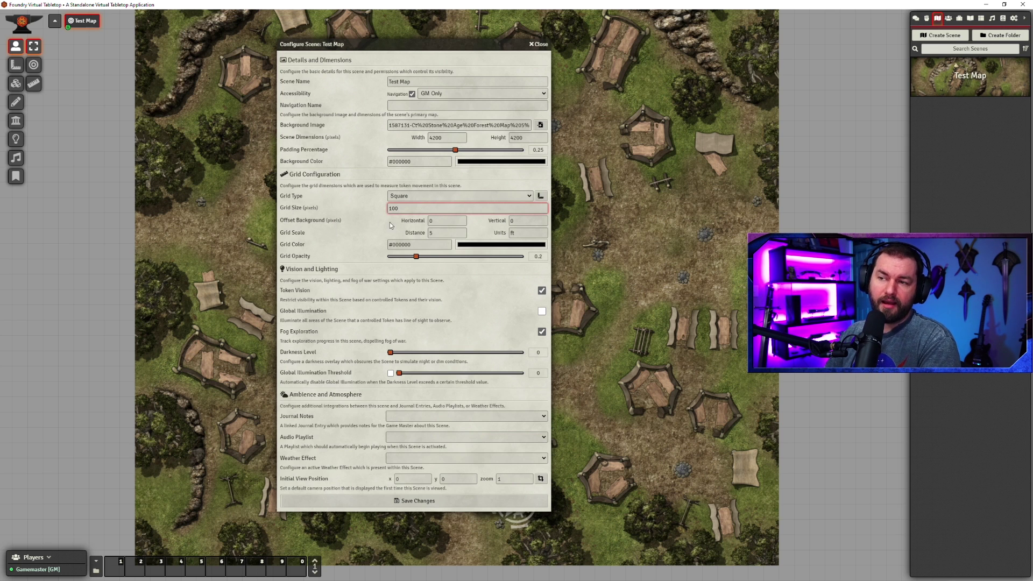
{"action": "left_click", "coordinate": [318, 209]}
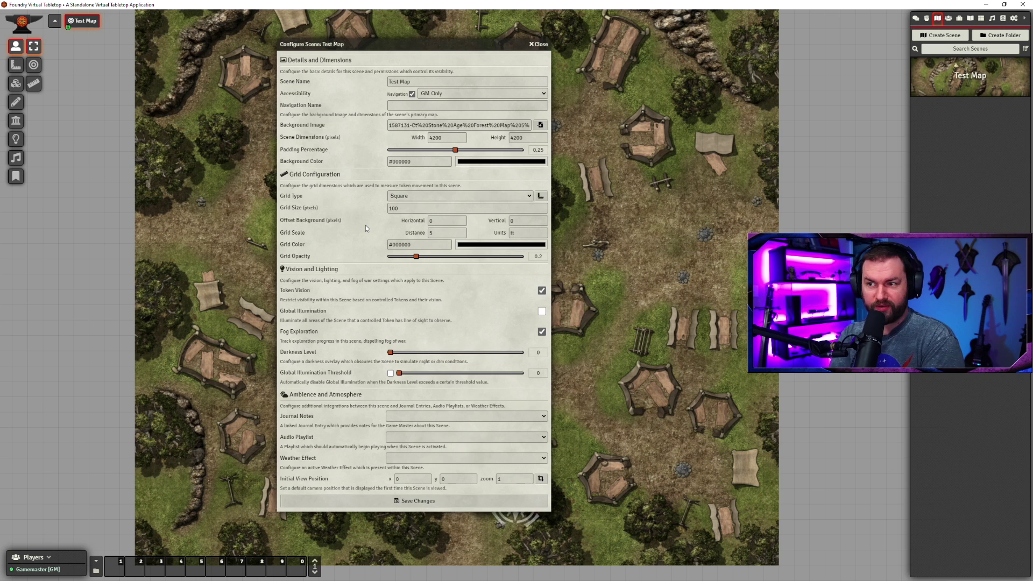
Try a grid distance of 1 meter, then restore it to 5 ft
{"action": "double_click", "coordinate": [445, 229]}
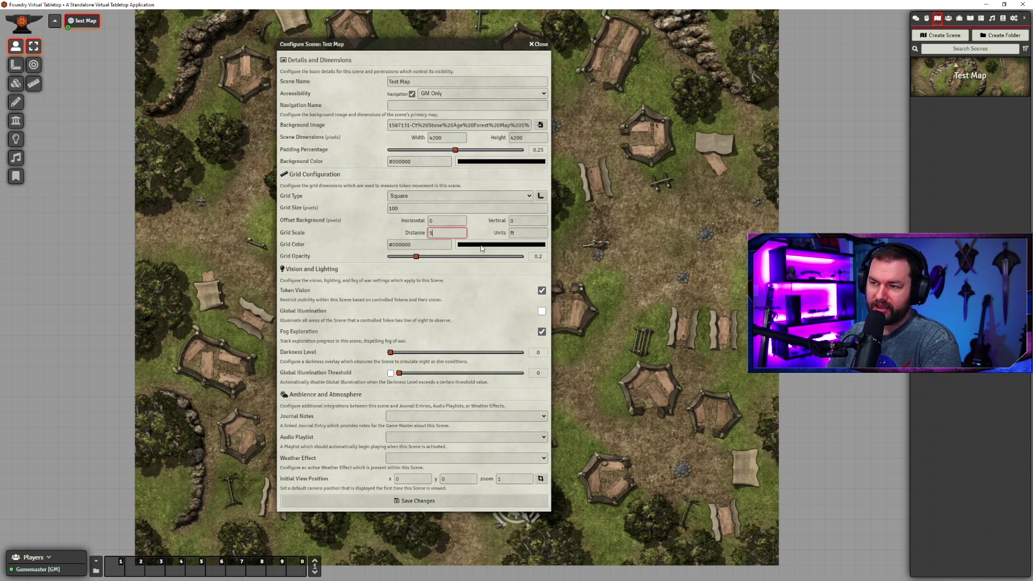
{"action": "left_click", "coordinate": [446, 232]}
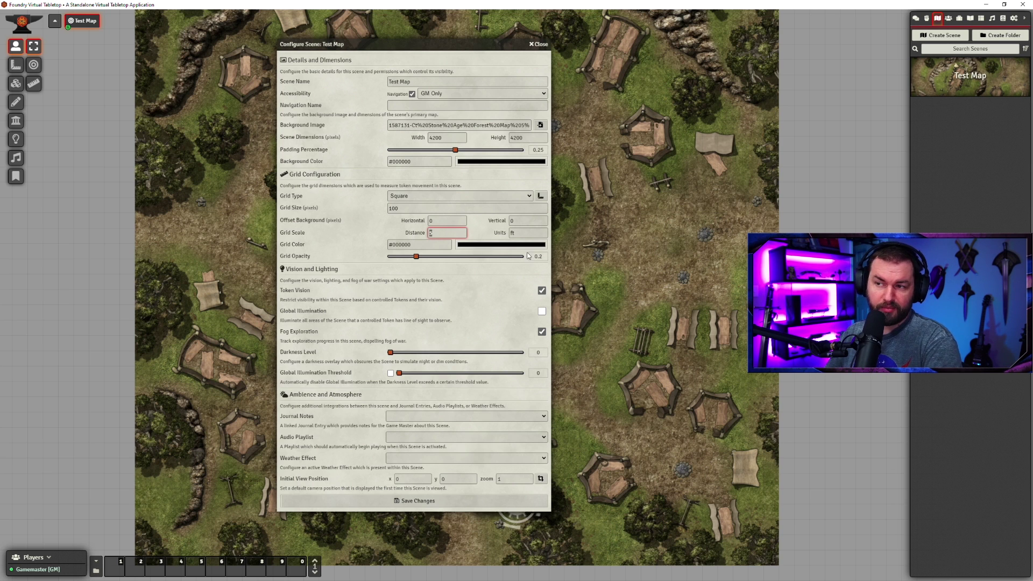
{"action": "key", "text": "BackSpace"}
{"action": "type", "text": "1"}
{"action": "key", "text": "Tab"}
{"action": "type", "text": "meter"}
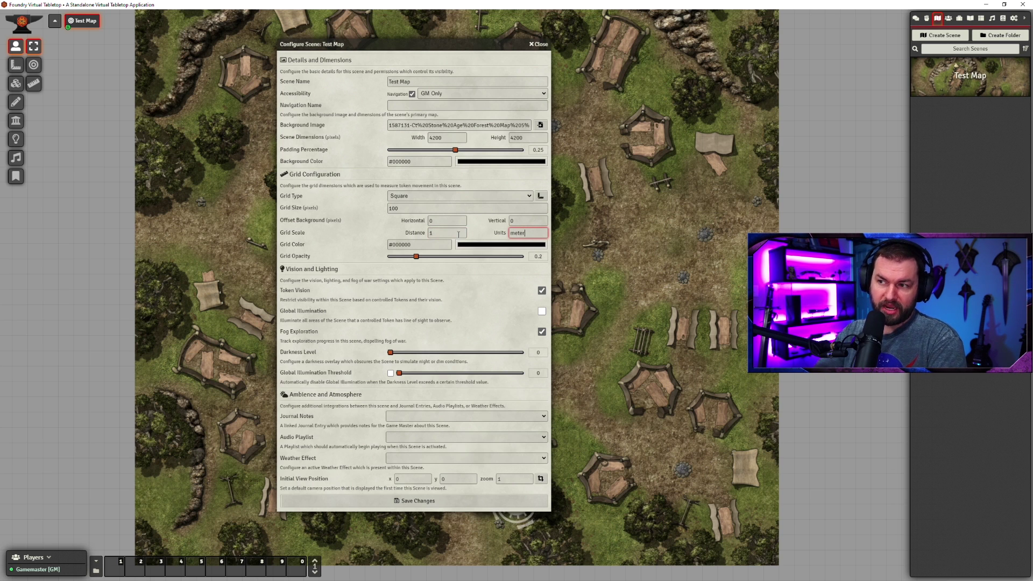
{"action": "left_click_drag", "start_coordinate": [536, 230], "coordinate": [484, 232]}
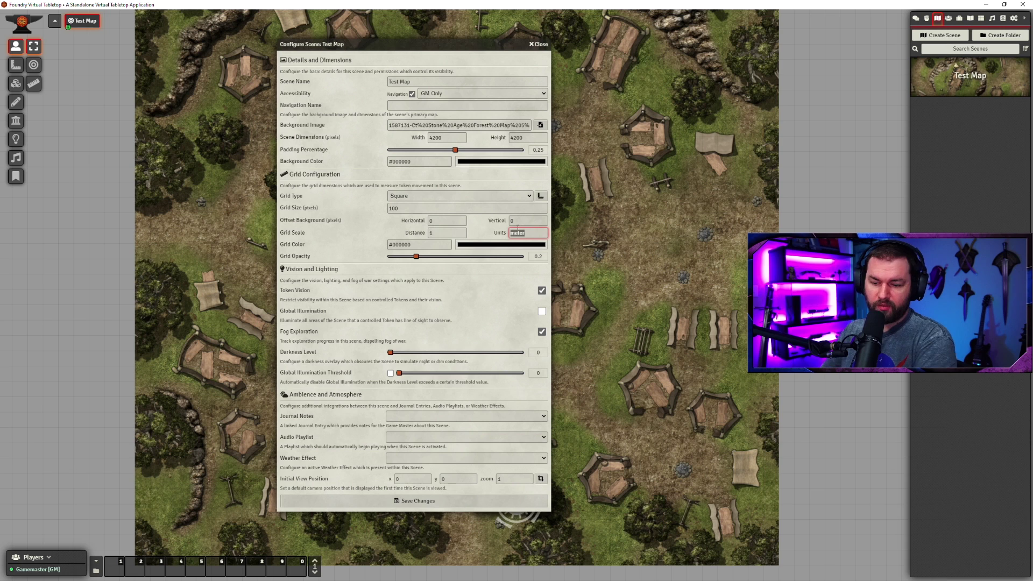
{"action": "type", "text": "ft"}
{"action": "left_click", "coordinate": [464, 231]}
{"action": "key", "text": "BackSpace"}
{"action": "type", "text": "5"}
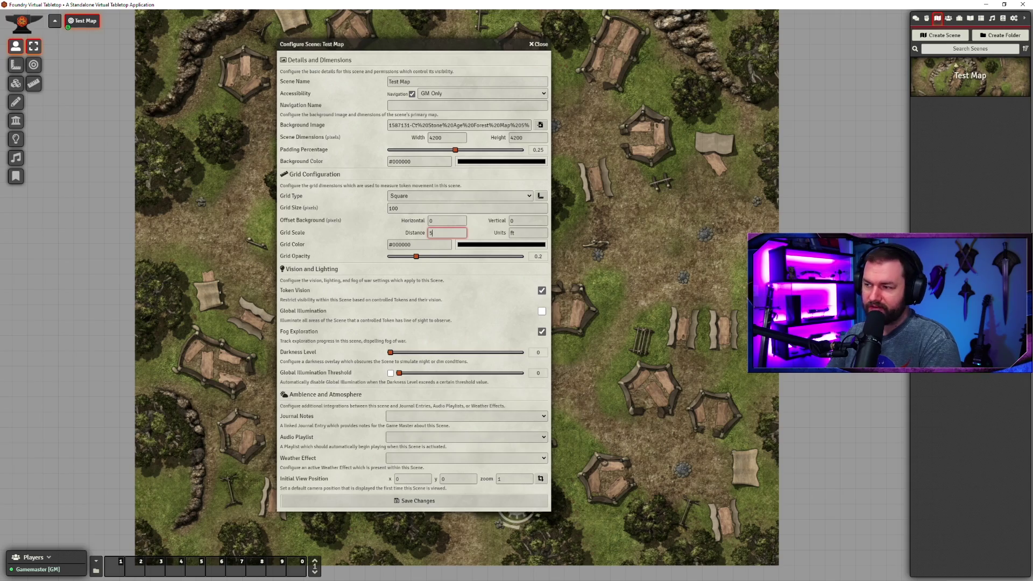
{"action": "scroll", "coordinate": [764, 381], "scroll_direction": "up", "scroll_amount": 2}
Raise Test Map's grid opacity to 1, save, and reopen its scene configuration
{"action": "scroll", "coordinate": [764, 381], "scroll_direction": "up", "scroll_amount": 2}
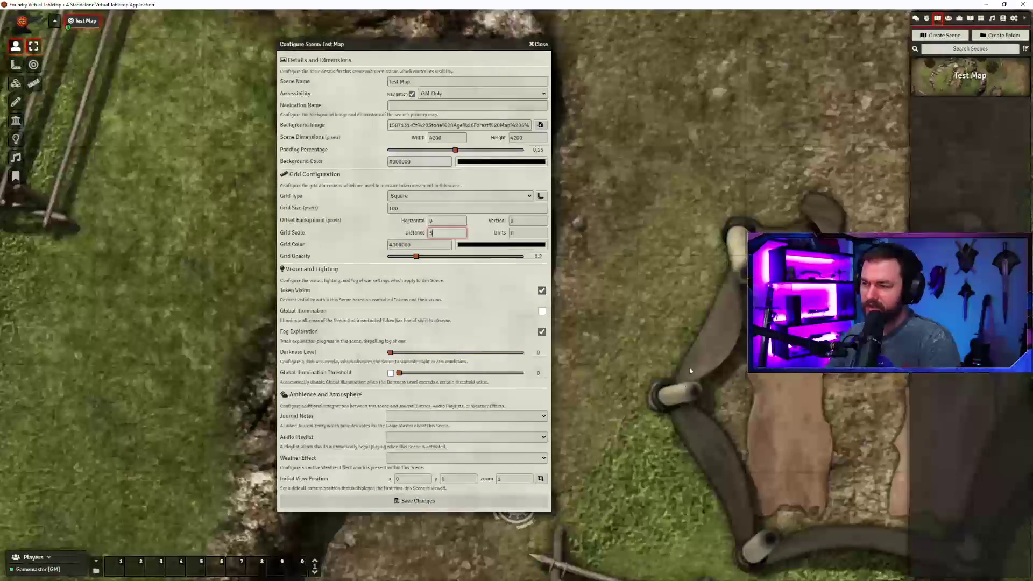
{"action": "left_click_drag", "start_coordinate": [764, 381], "coordinate": [612, 260]}
{"action": "left_click_drag", "start_coordinate": [419, 257], "coordinate": [521, 257]}
{"action": "left_click", "coordinate": [340, 500]}
{"action": "scroll", "coordinate": [518, 291], "scroll_direction": "down", "scroll_amount": 5}
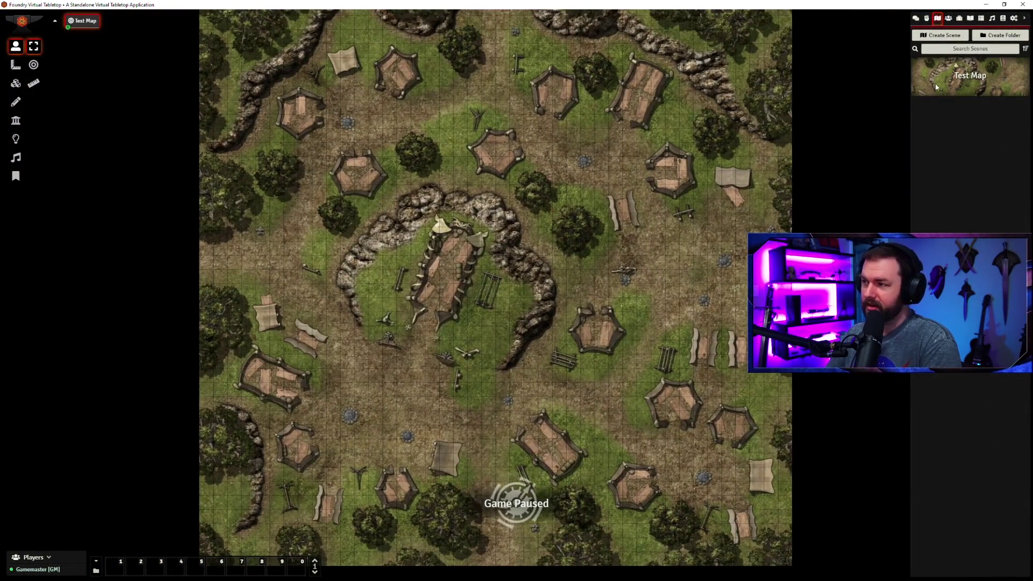
{"action": "left_click", "coordinate": [936, 87]}
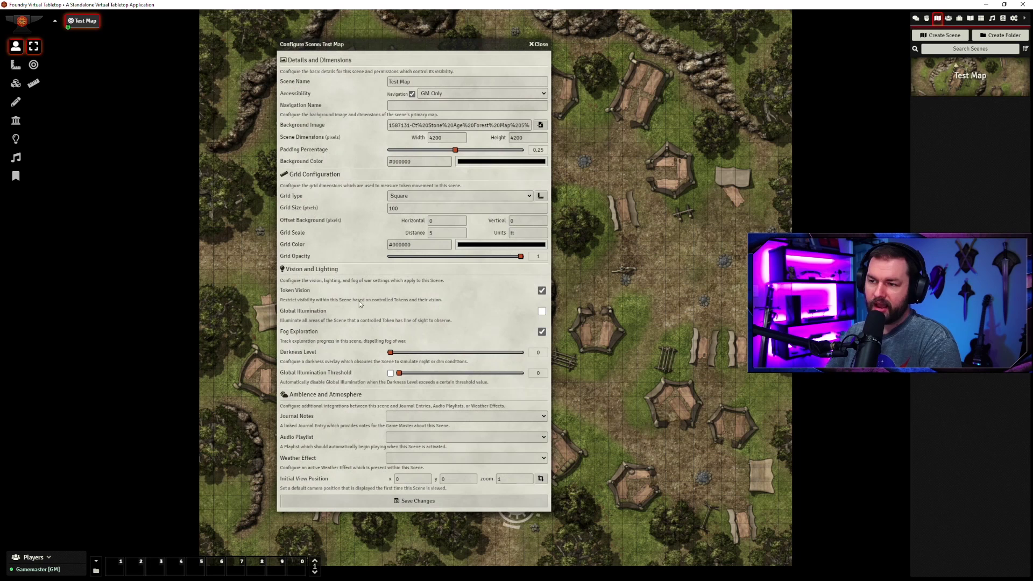